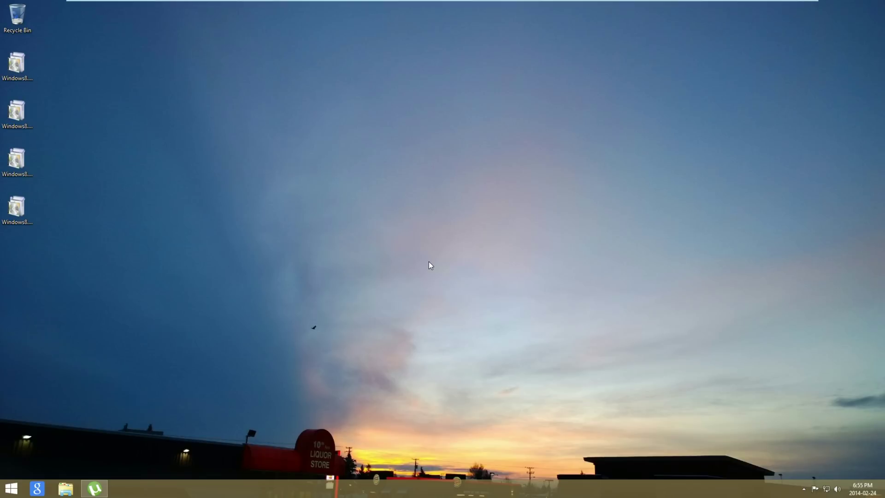
# Bring up the µTorrent 3.4 window from the taskbar, showing an empty torrent list
pyautogui.click(98, 482)
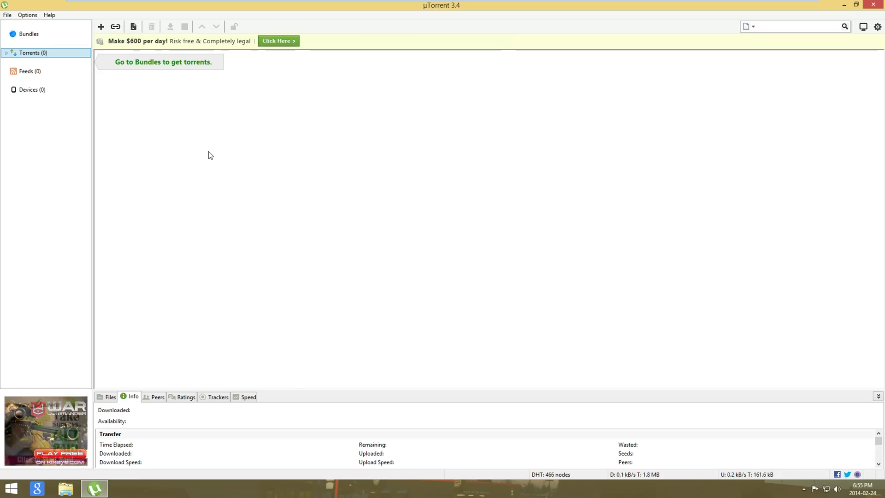
# Add the 803 MB Windows 8.1 update torrent from its pre-filled magnet link and start downloading
pyautogui.click(118, 31)
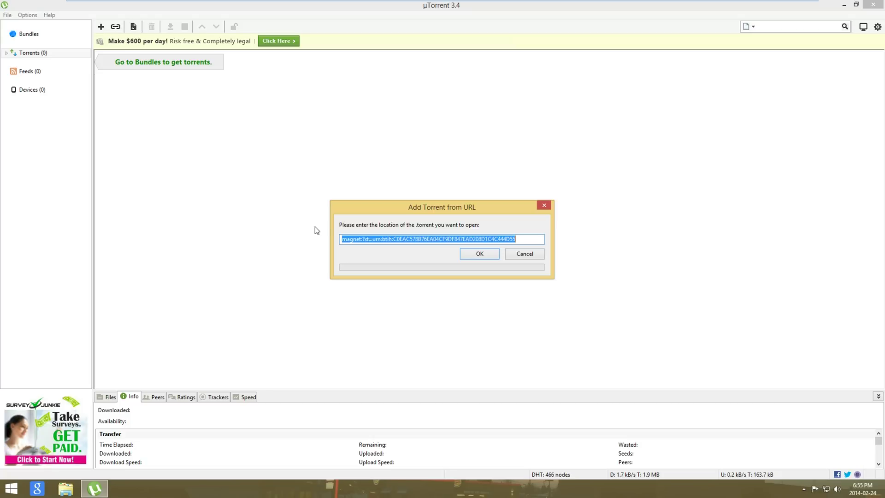
pyautogui.click(472, 252)
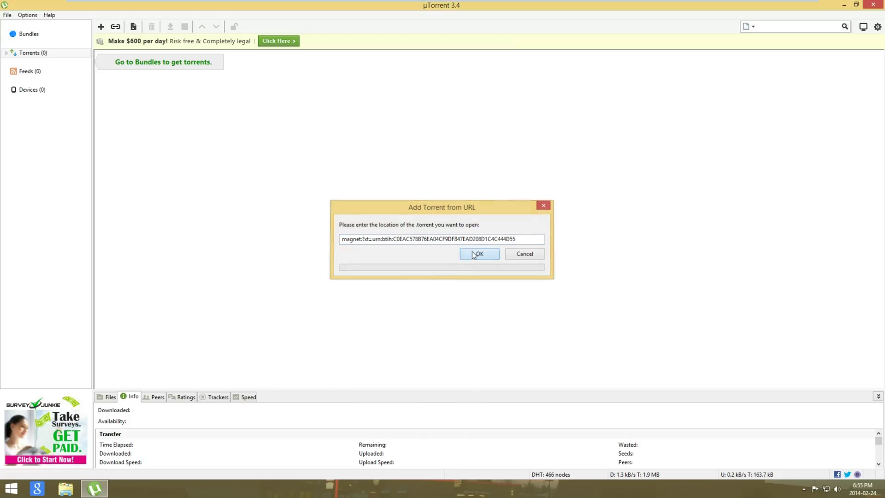
pyautogui.click(608, 351)
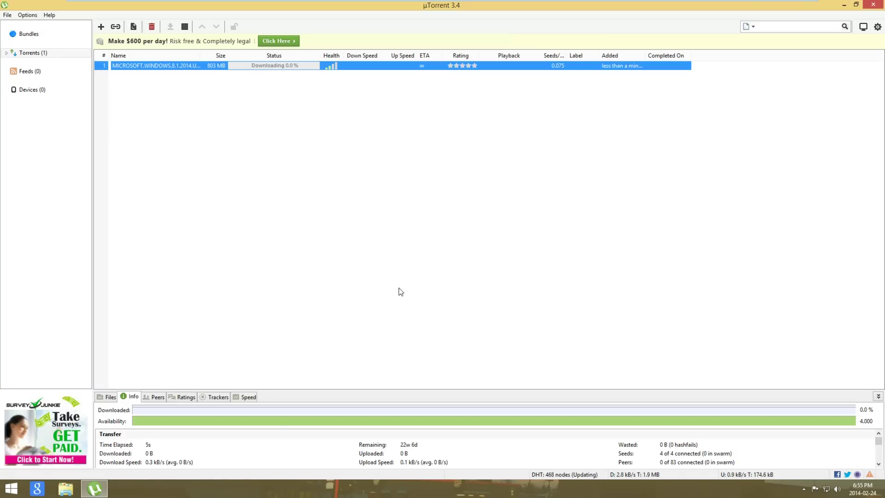
# Show the torrent's enlarged Files list with its .msu packages, then stop the download
pyautogui.click(112, 398)
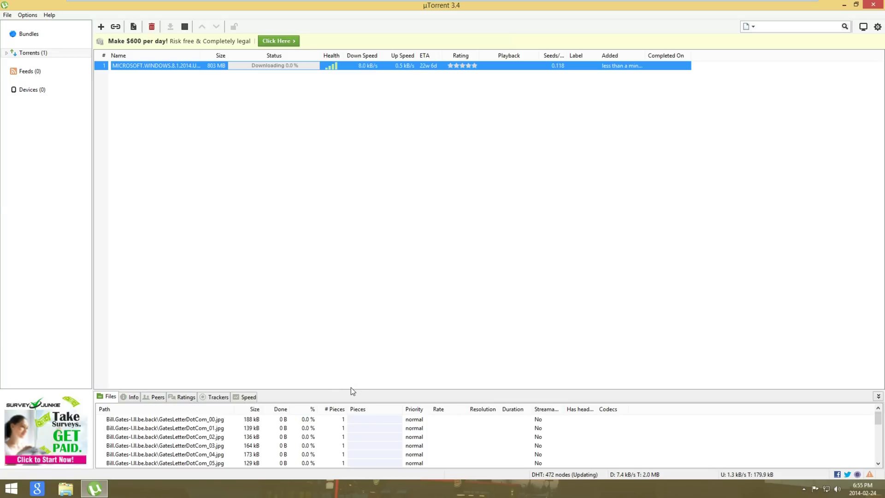
pyautogui.moveTo(350, 390); pyautogui.dragTo(348, 186)
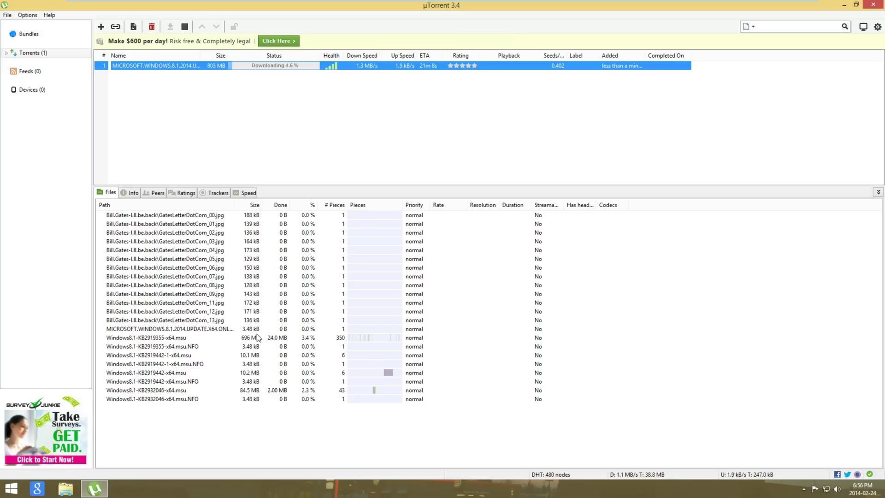
pyautogui.rightClick(232, 367)
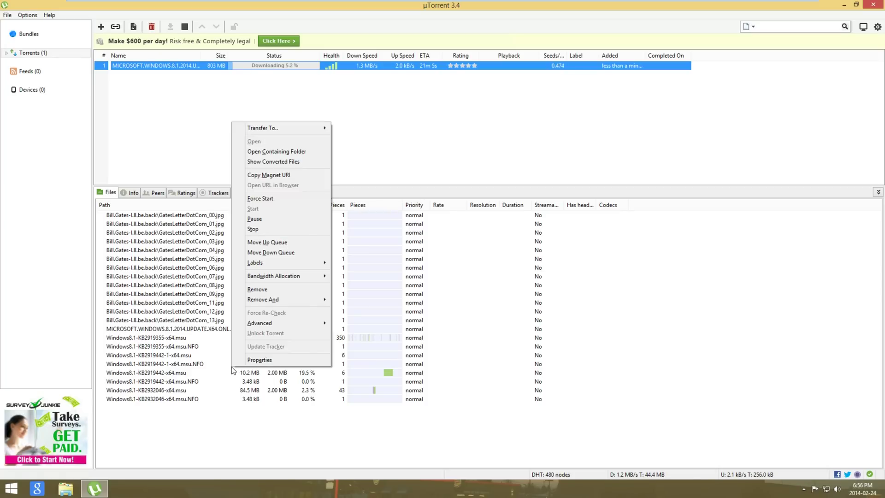
pyautogui.press('o')
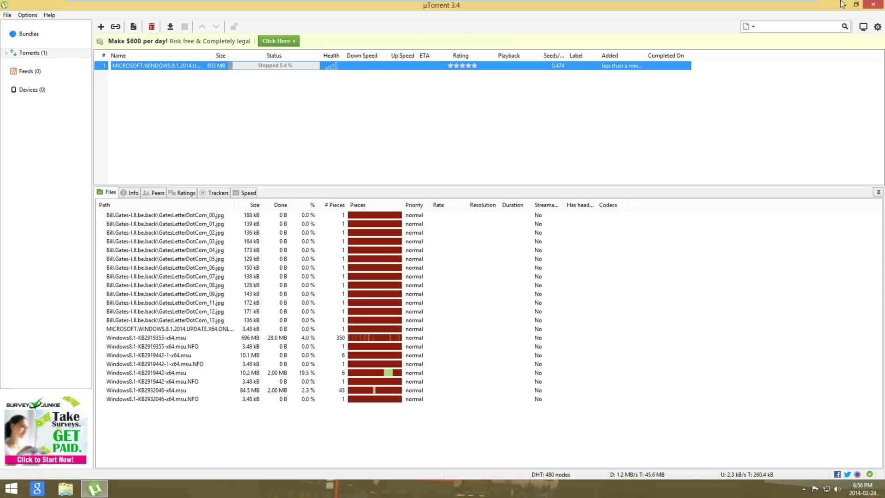
# Close µTorrent and view the digital signatures of the KB2919355 package
pyautogui.click(873, 6)
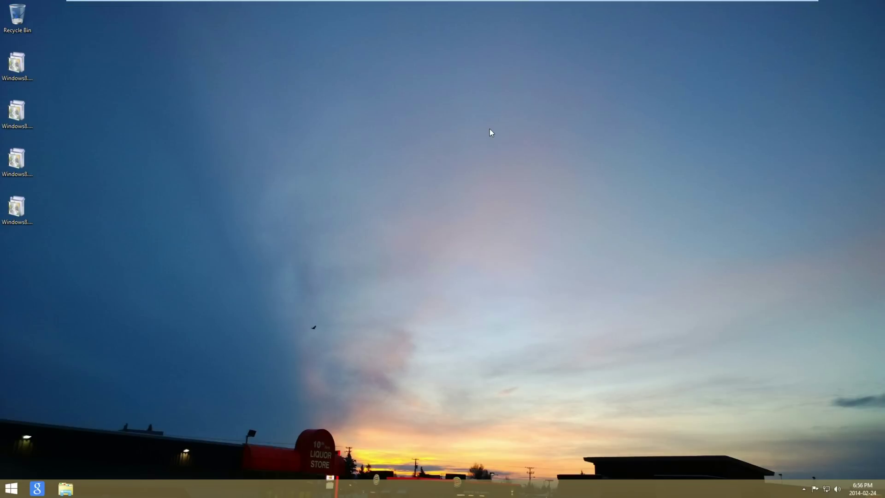
pyautogui.rightClick(25, 77)
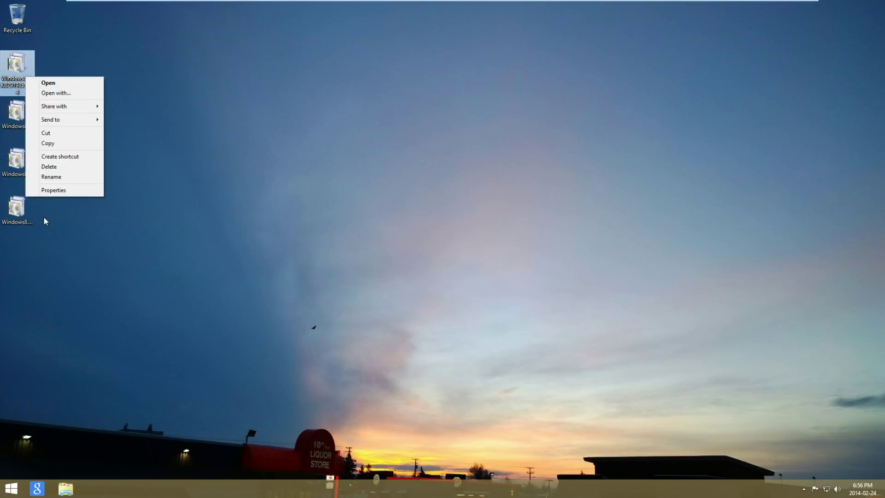
pyautogui.click(65, 189)
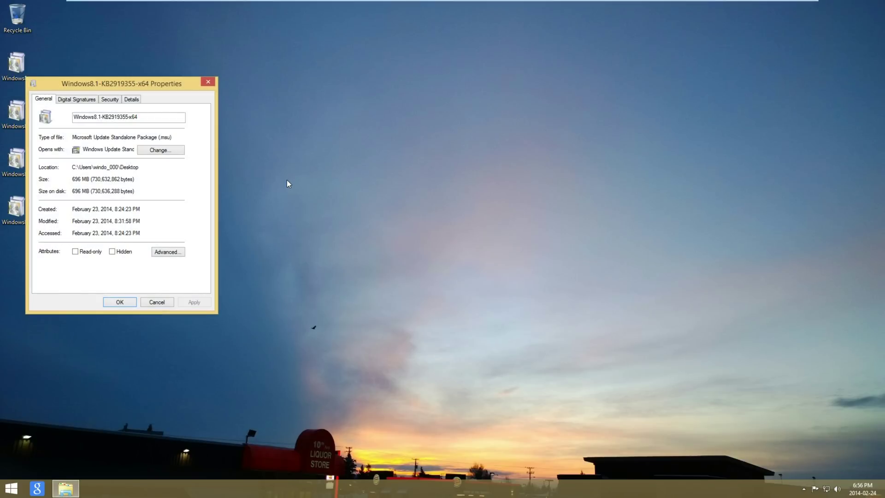
pyautogui.click(88, 101)
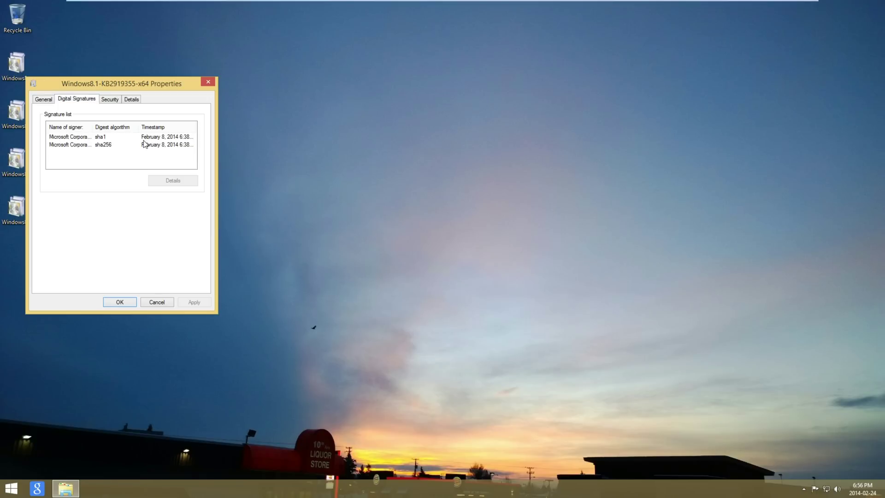
# Check the KB2919442-1 and KB2919442 package signatures, then launch the KB2919442 installer
pyautogui.rightClick(19, 113)
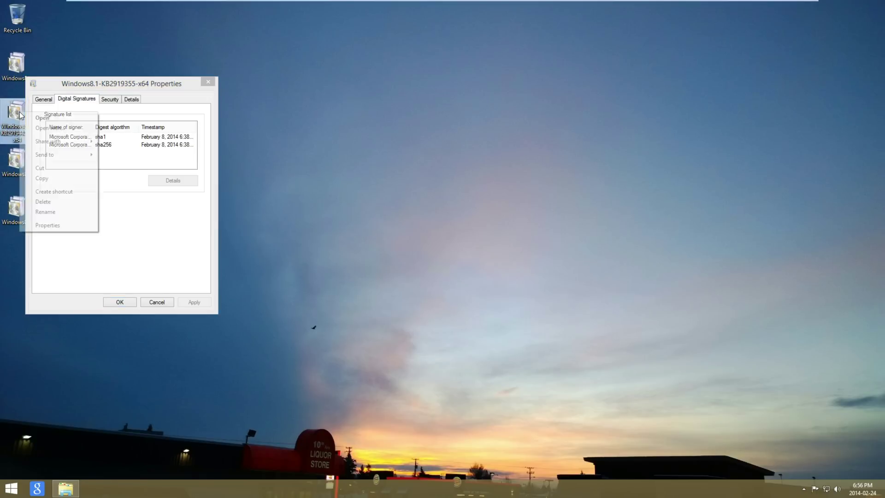
pyautogui.click(62, 226)
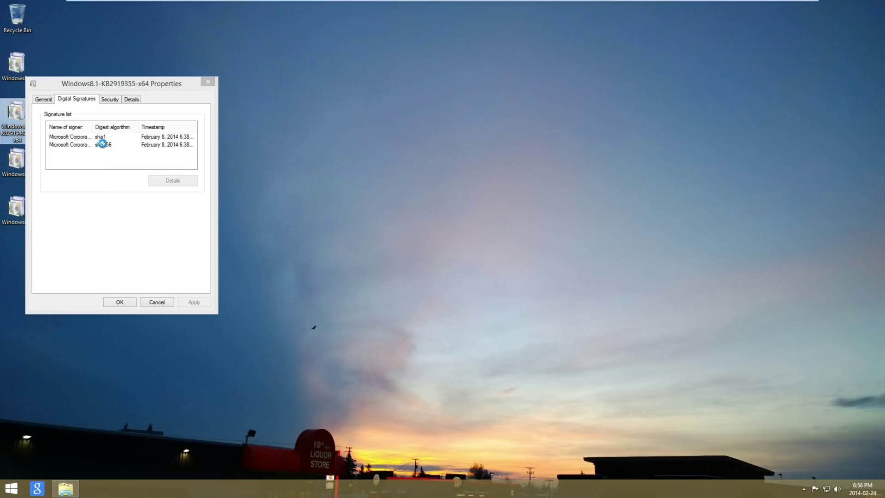
pyautogui.click(67, 134)
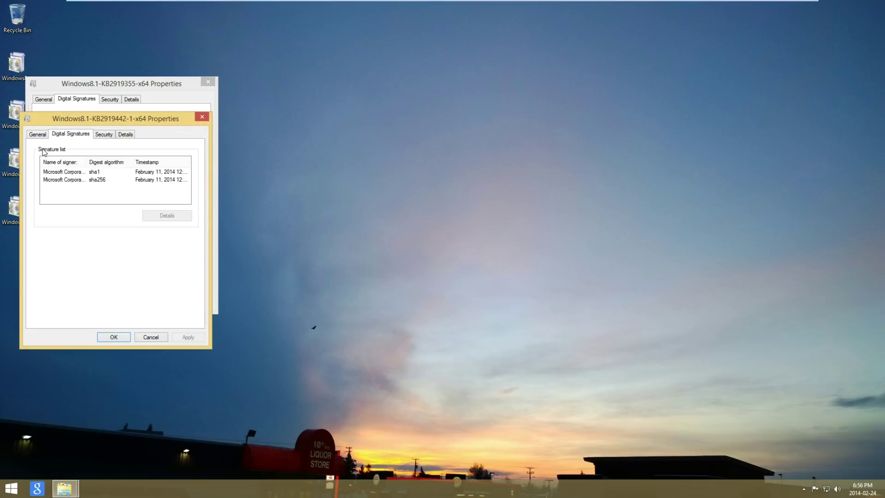
pyautogui.rightClick(9, 147)
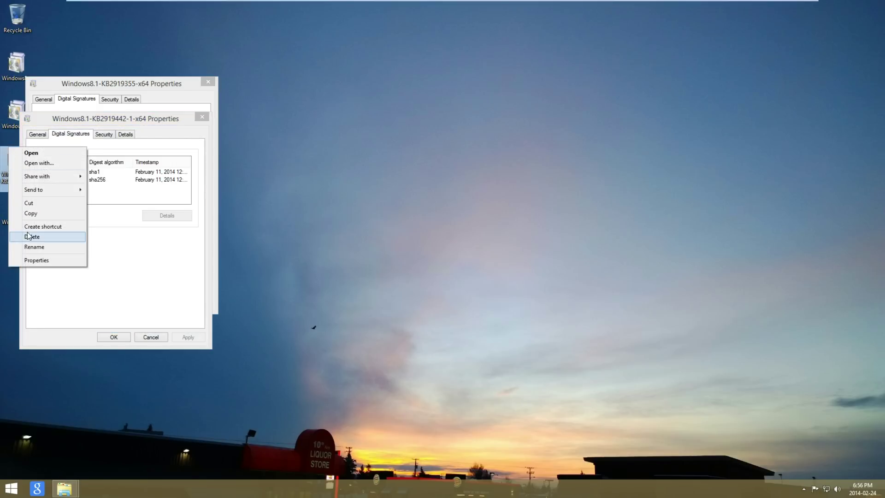
pyautogui.click(43, 261)
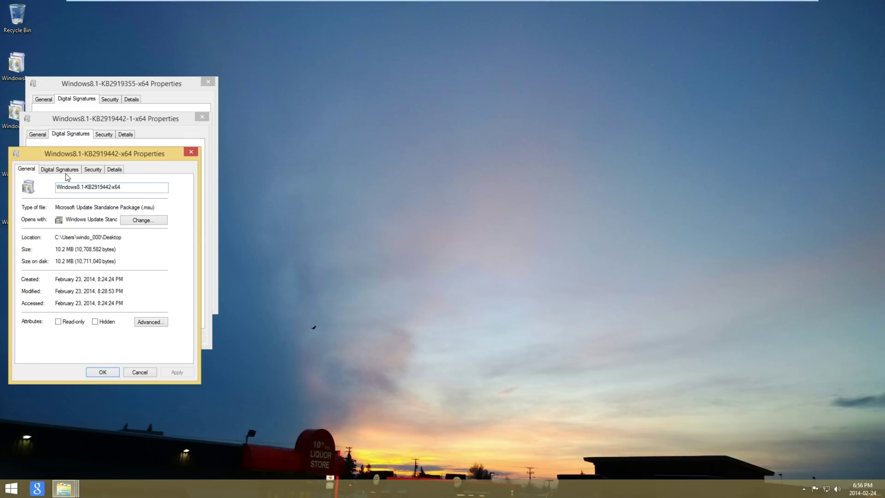
pyautogui.click(64, 171)
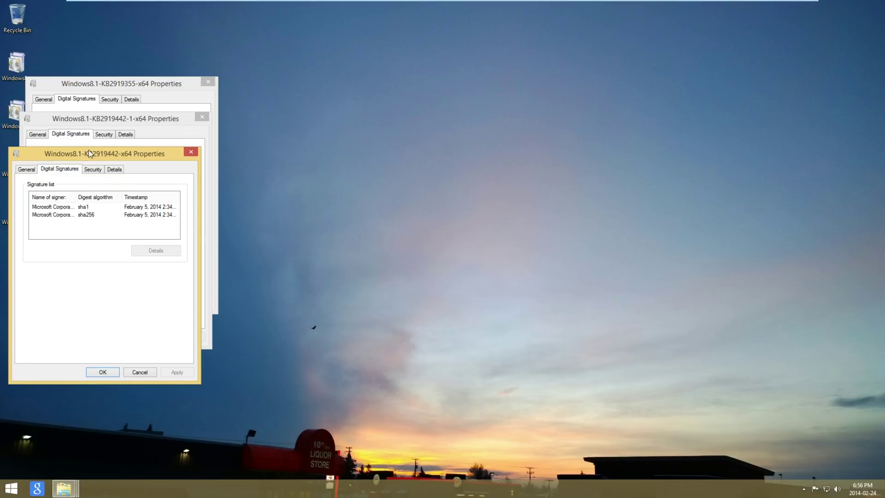
pyautogui.moveTo(89, 150); pyautogui.dragTo(133, 115)
pyautogui.doubleClick(14, 162)
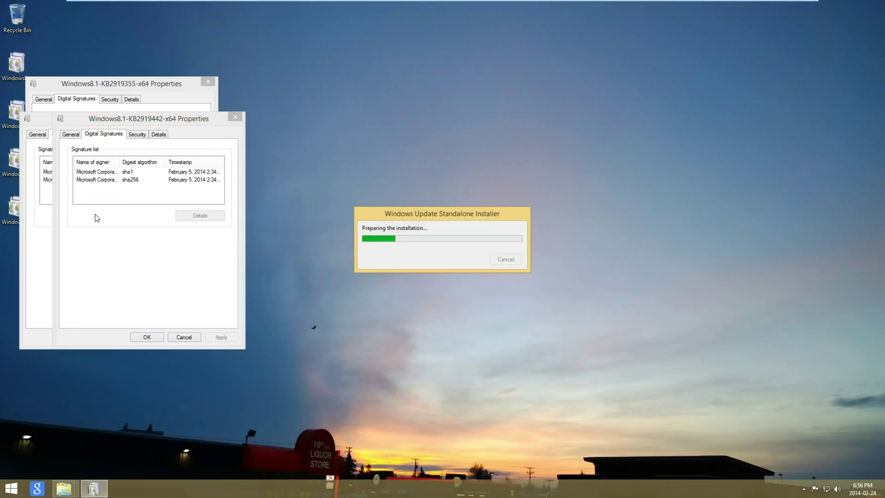
# Open the KB2932046 package's digital signatures and arrange the three signature windows side by side
pyautogui.rightClick(14, 211)
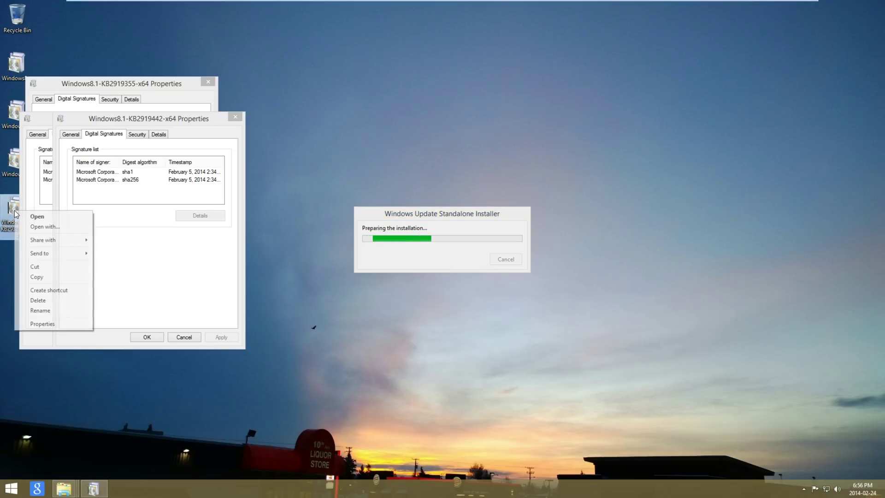
pyautogui.click(51, 325)
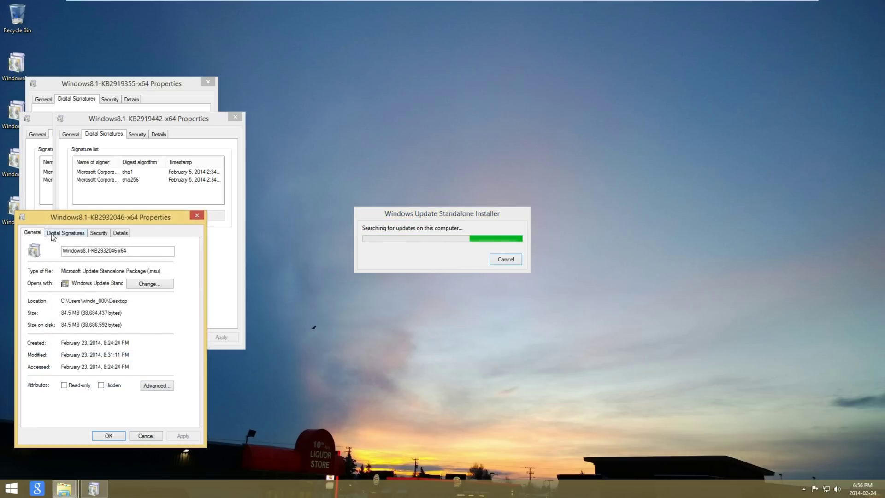
pyautogui.click(63, 234)
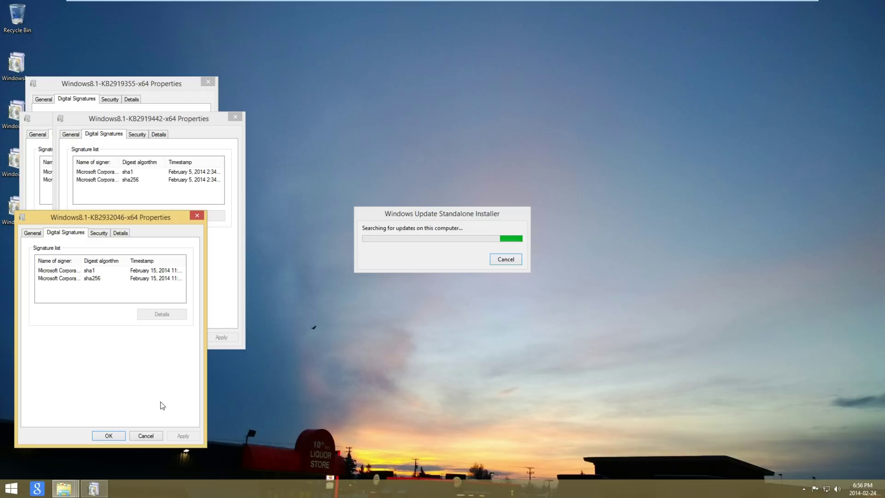
pyautogui.moveTo(152, 121); pyautogui.dragTo(420, 126)
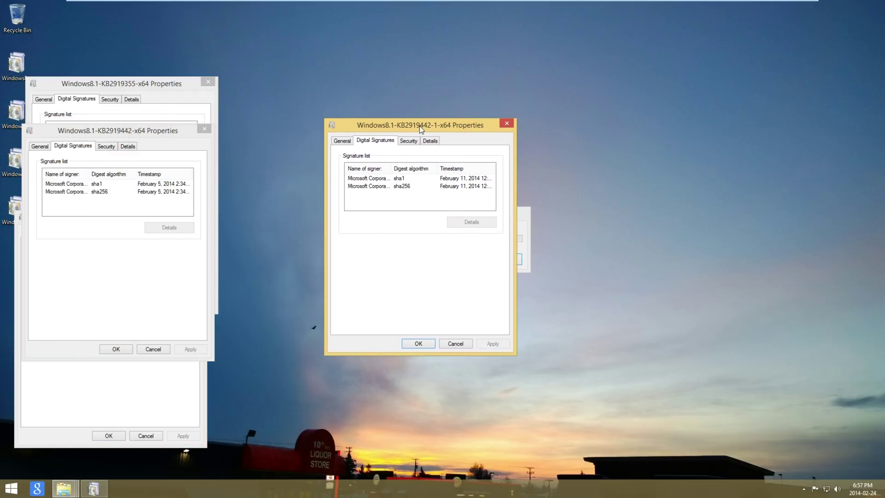
pyautogui.moveTo(163, 82); pyautogui.dragTo(353, 123)
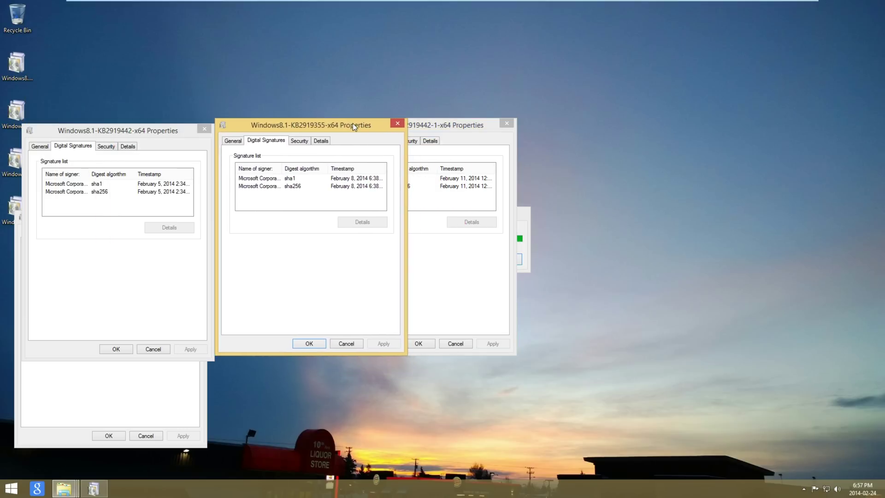
pyautogui.click(137, 417)
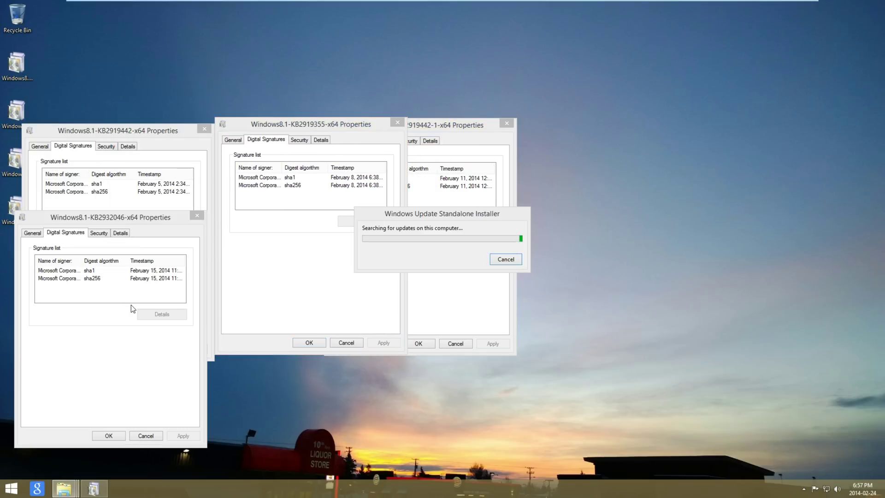
pyautogui.moveTo(101, 216); pyautogui.dragTo(615, 132)
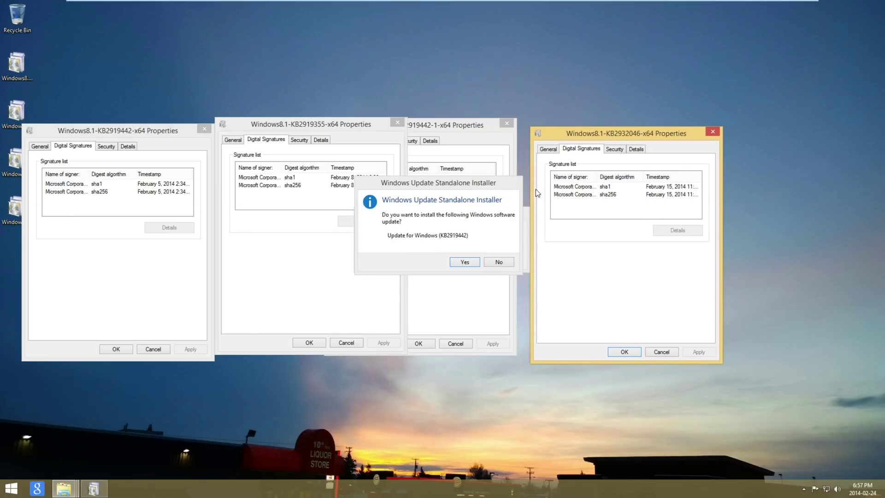
# Confirm installing update KB2919442 and close the installer once it completes
pyautogui.click(507, 229)
pyautogui.click(464, 262)
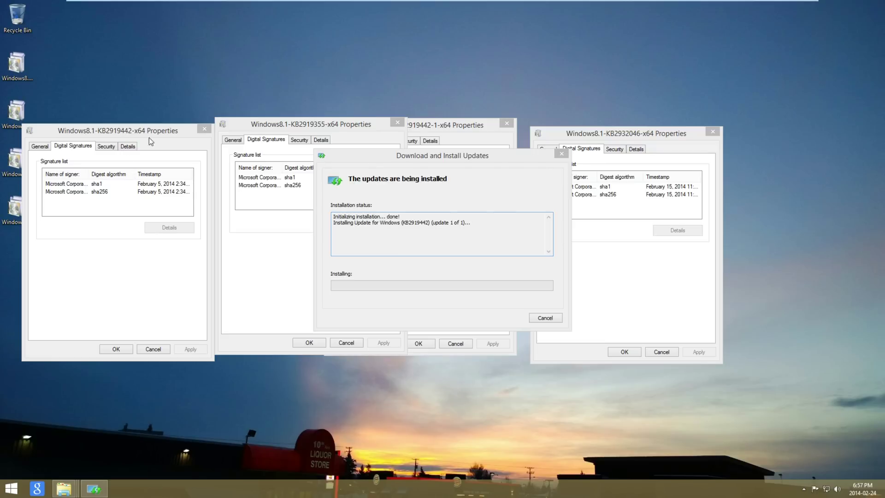
pyautogui.click(450, 200)
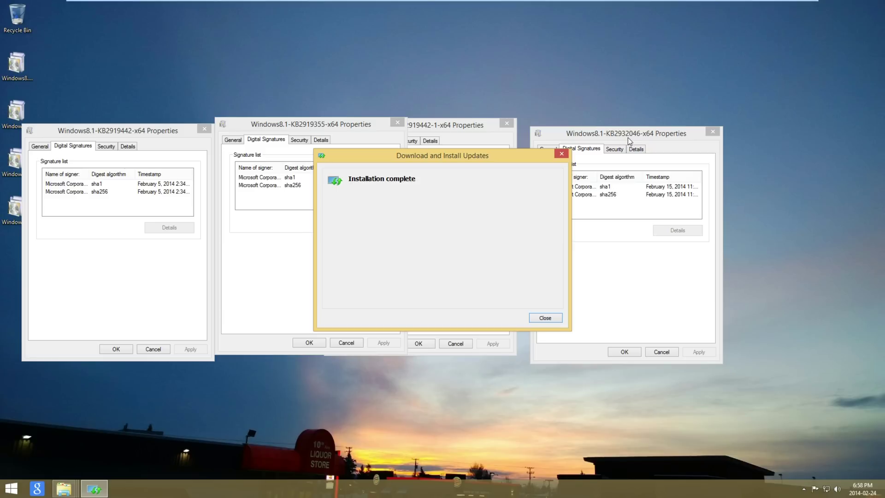
pyautogui.click(549, 322)
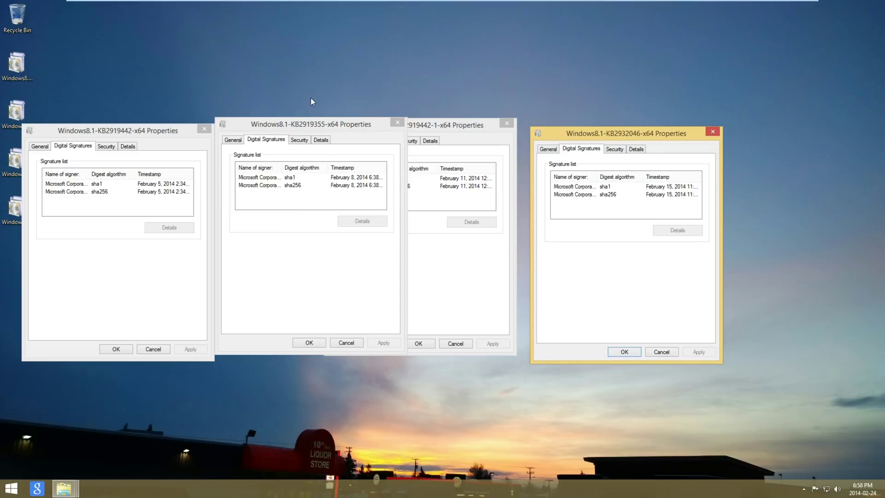
# Review the packages' signature windows, then run the 696 MB KB2919355-x64 package
pyautogui.click(62, 63)
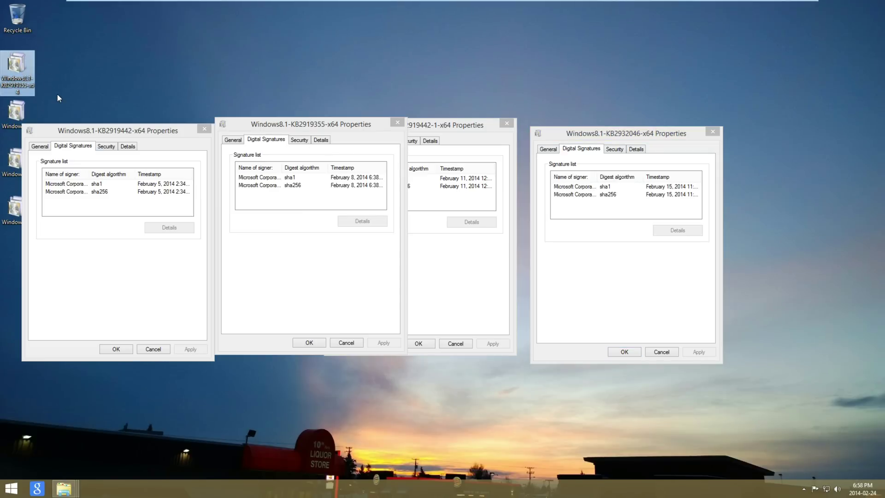
pyautogui.press('Up')
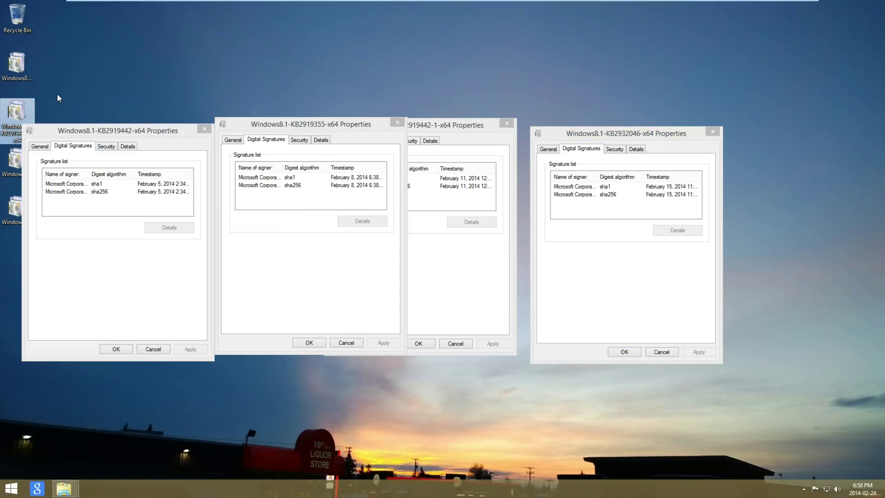
pyautogui.click(81, 132)
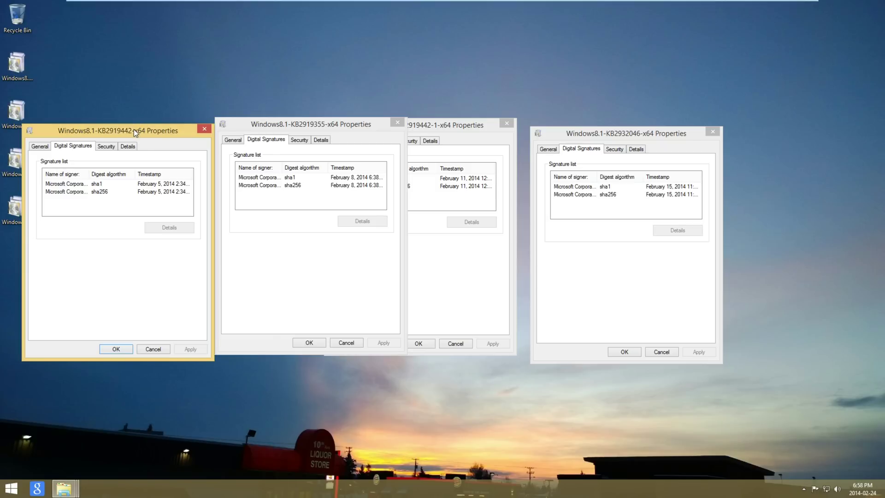
pyautogui.moveTo(137, 131); pyautogui.dragTo(207, 97)
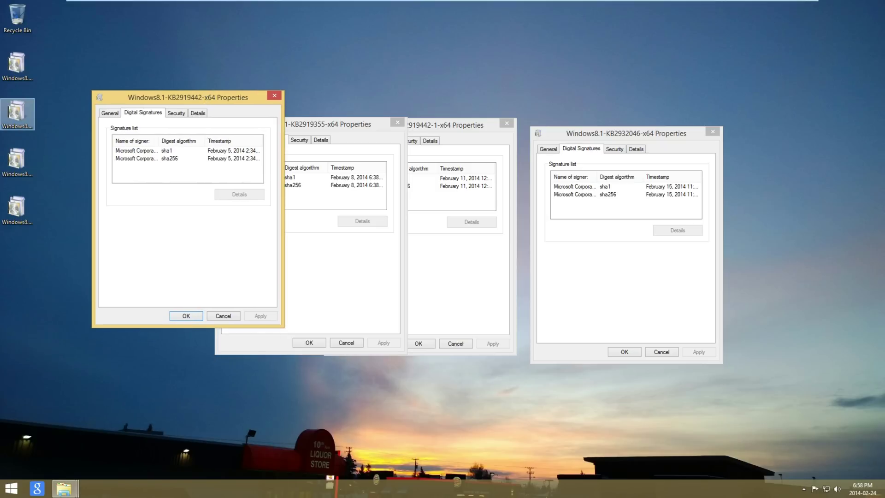
pyautogui.click(26, 118)
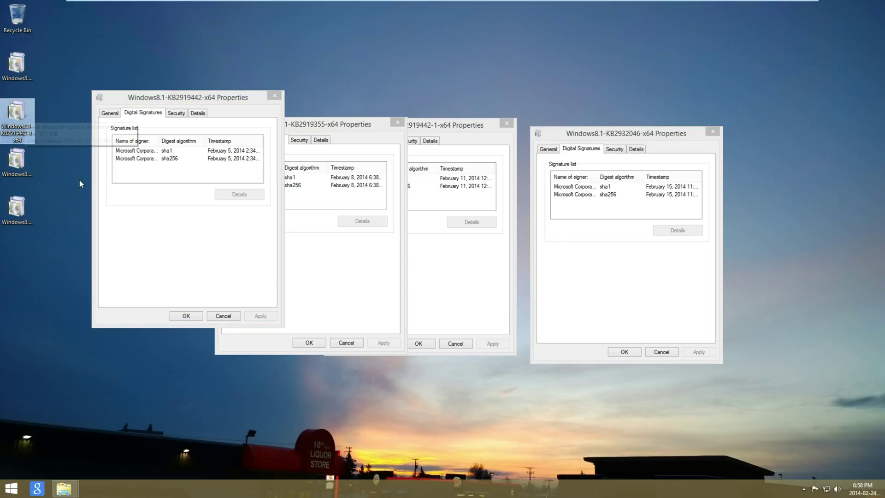
pyautogui.press('Down')
pyautogui.press('Down')
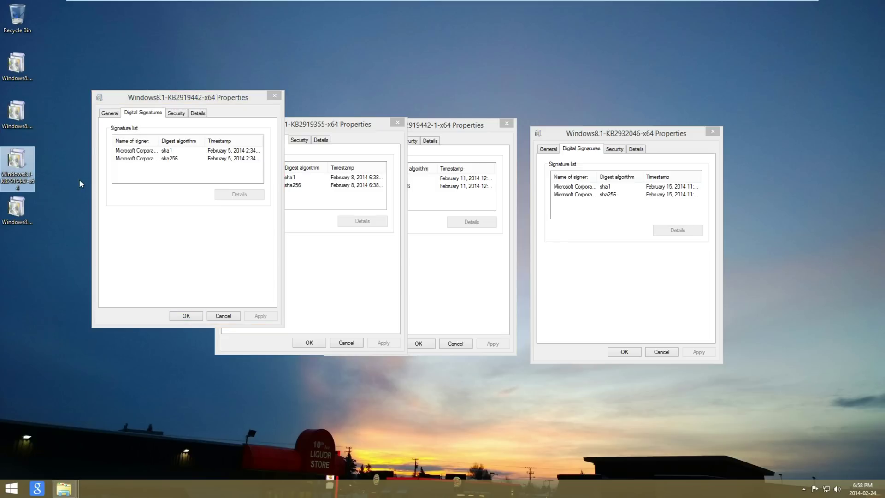
pyautogui.press('Up')
pyautogui.press('Up')
pyautogui.press('Up')
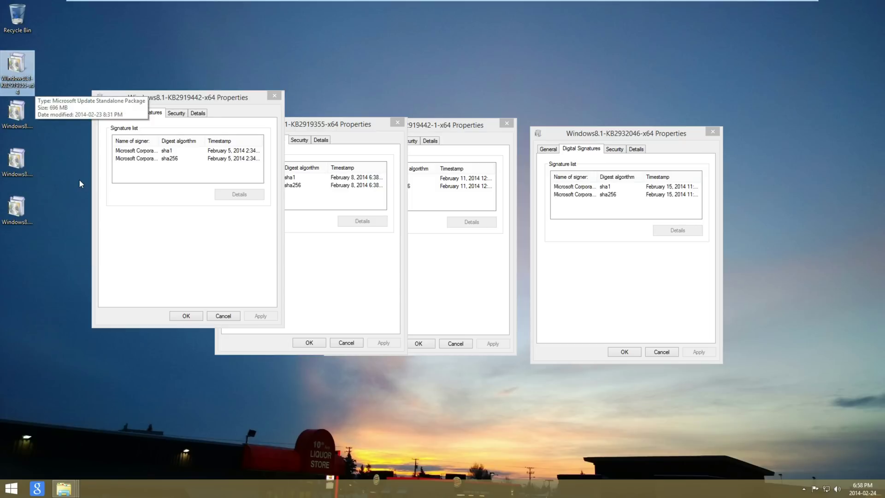
pyautogui.press('Return')
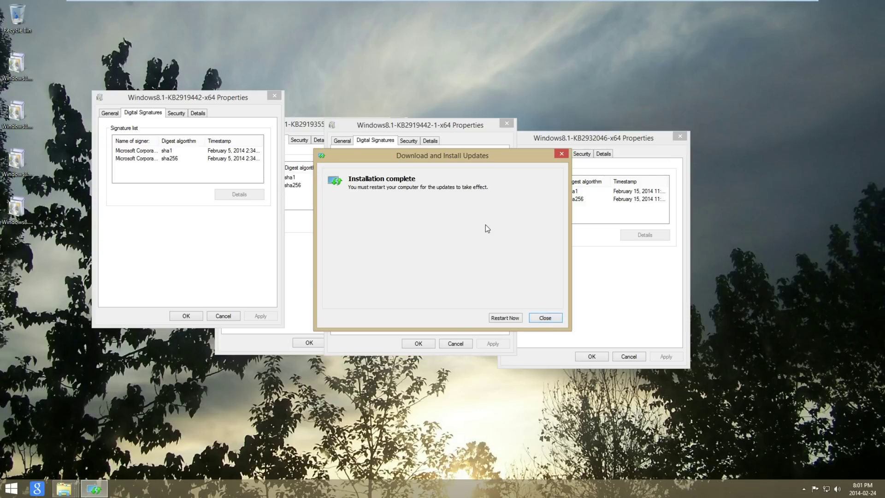
# Close the Installation complete dialog for the first package without restarting
pyautogui.click(549, 316)
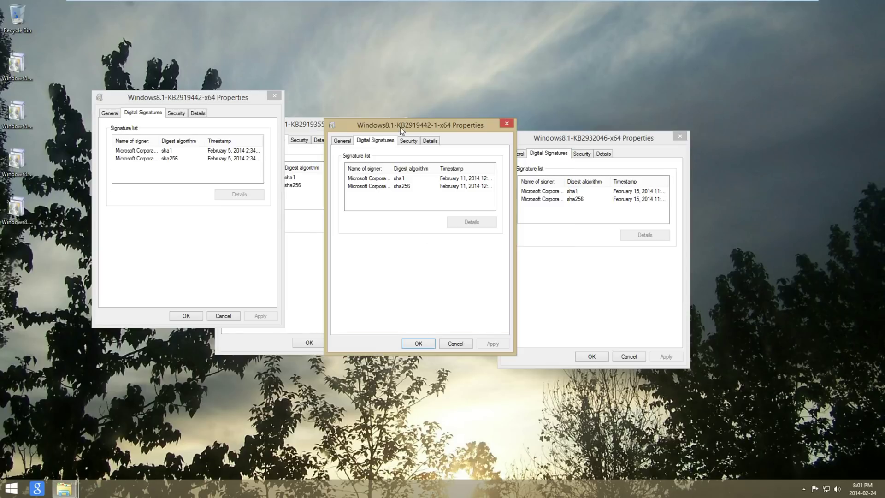
# Run the KB2919442-1 desktop package and confirm installing update KB2919442
pyautogui.click(20, 128)
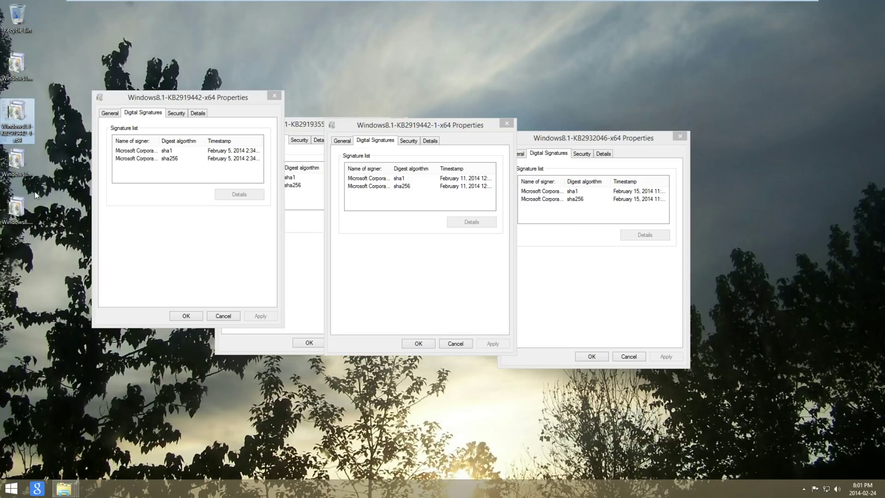
pyautogui.press('Return')
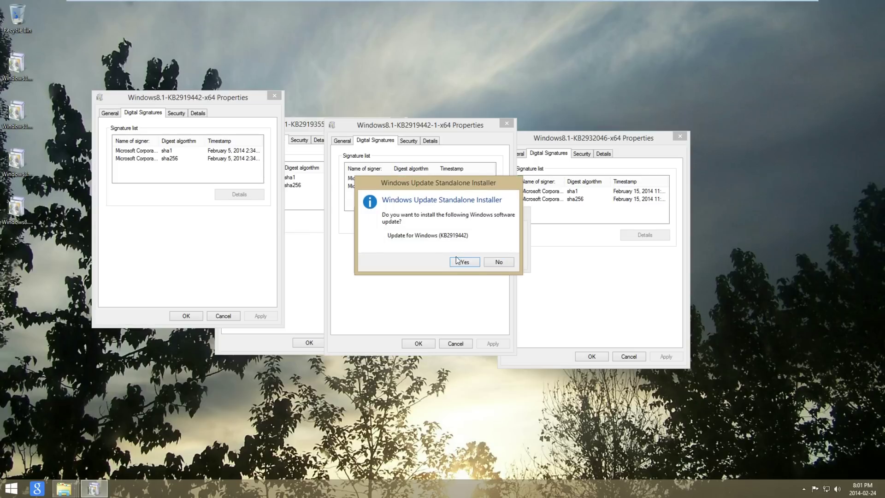
pyautogui.click(458, 260)
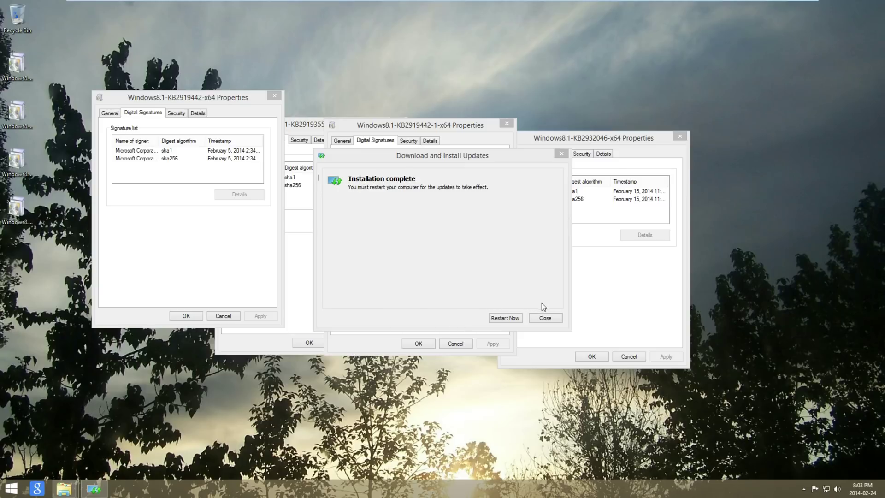
# Dismiss the KB2919442 completion notice, then run the KB2932046 package and confirm its installation
pyautogui.click(547, 318)
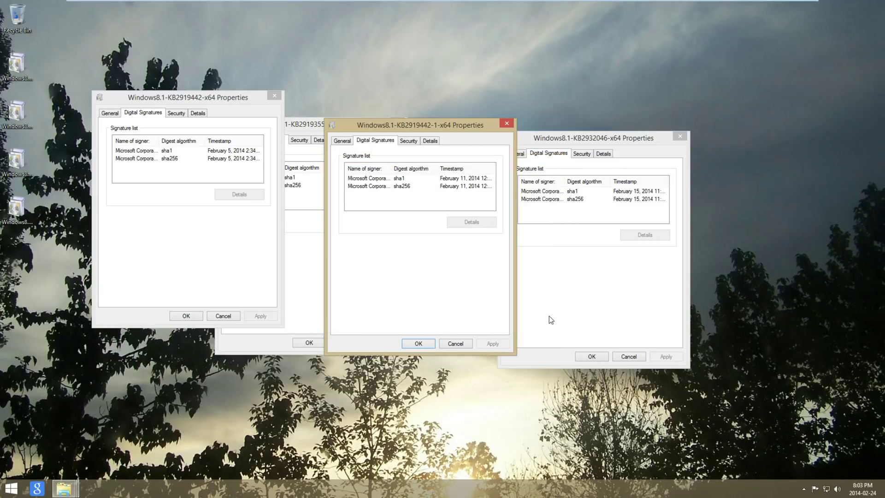
pyautogui.click(582, 306)
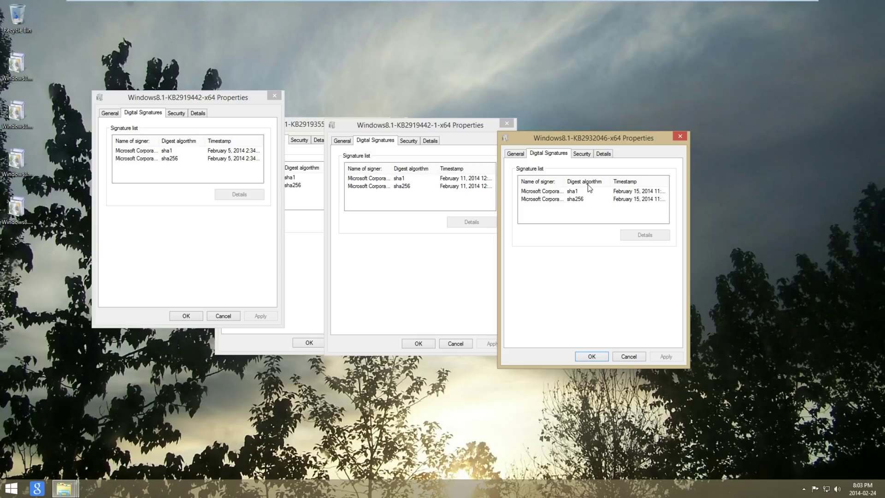
pyautogui.click(24, 166)
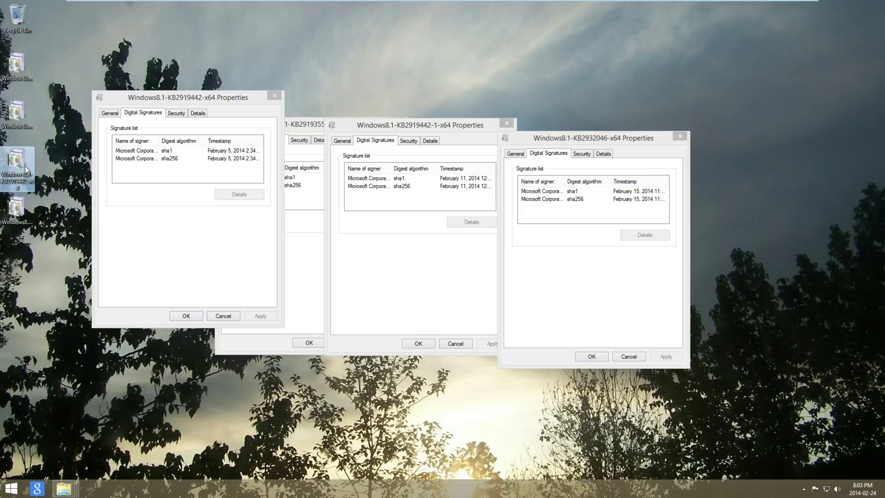
pyautogui.press('Down')
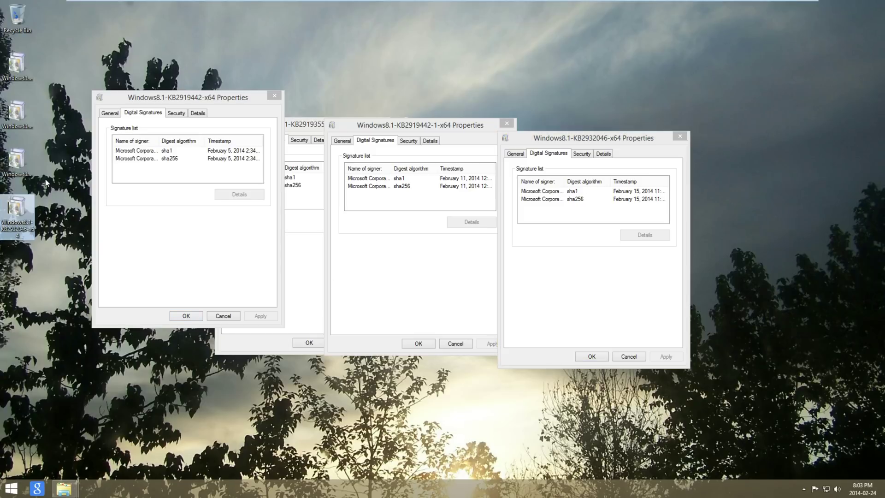
pyautogui.press('Return')
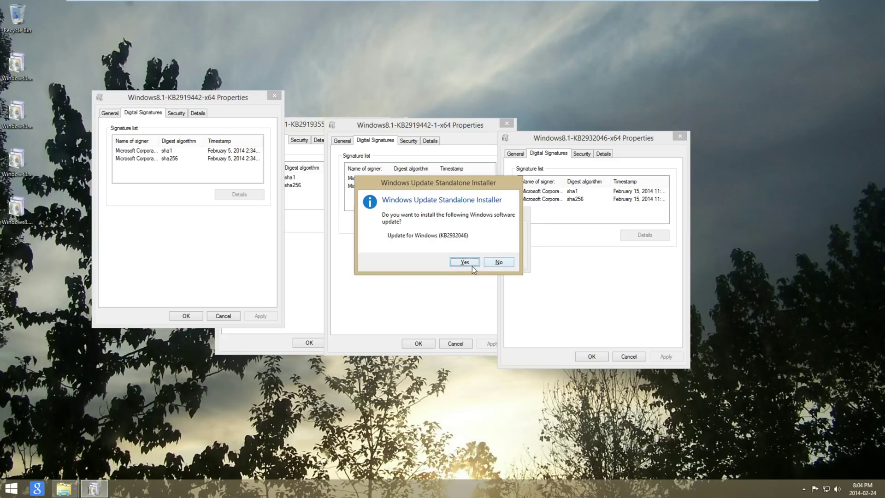
pyautogui.click(466, 262)
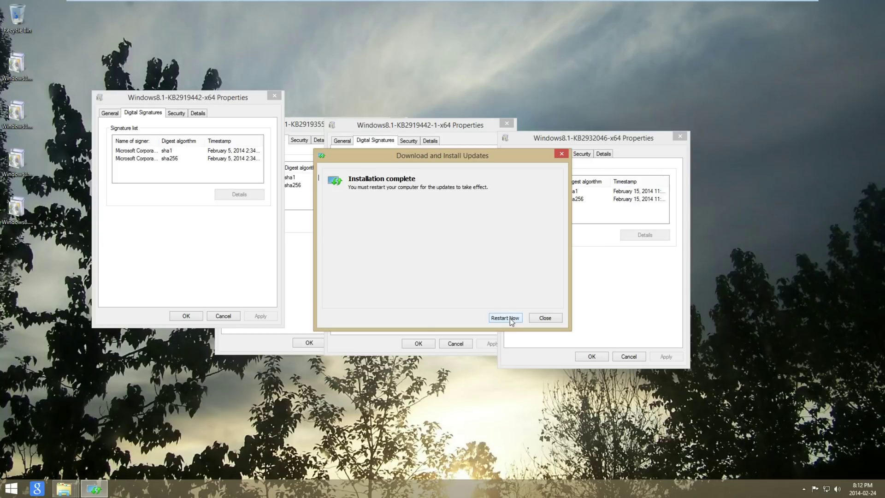
# Restart the PC now to apply the KB2932046 and other installed updates
pyautogui.click(506, 318)
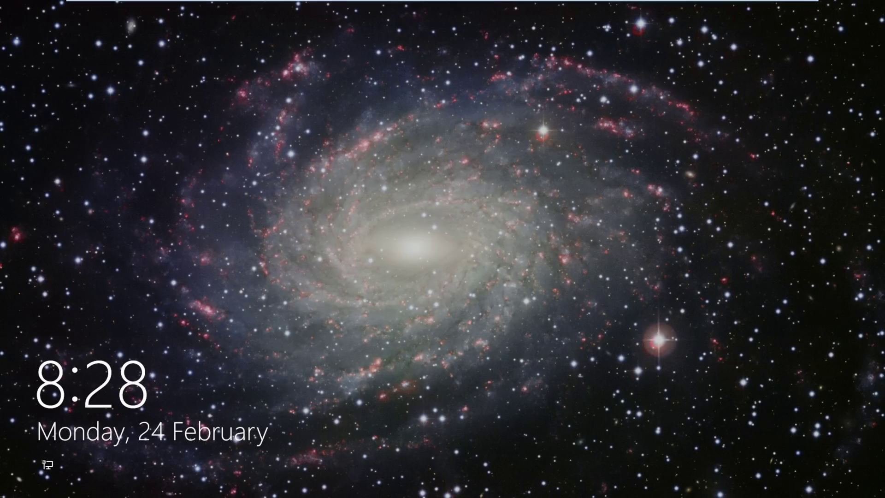
# Dismiss the lock screen and sign in to the account with its password
pyautogui.press('space')
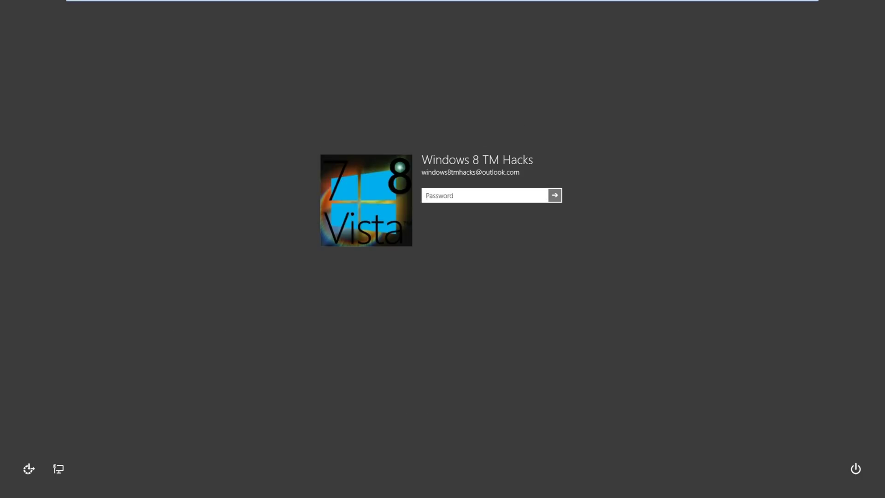
pyautogui.write('•••••••')
pyautogui.press('Return')
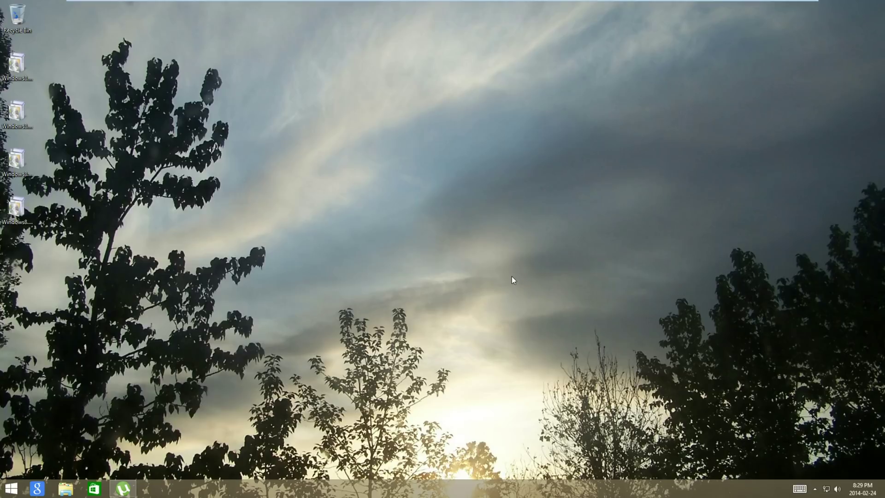
# Glance at the Start screen, return to the desktop, and open the channel's Discussion page
pyautogui.press('super')
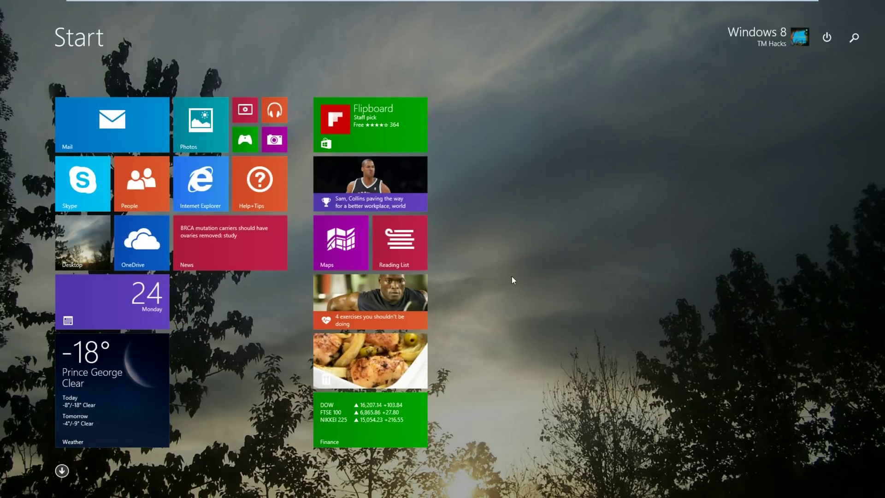
pyautogui.press('super')
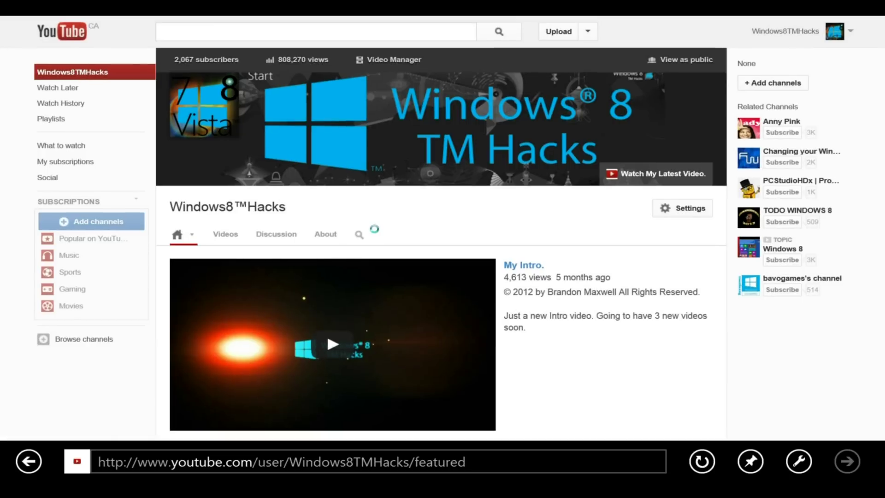
pyautogui.click(251, 233)
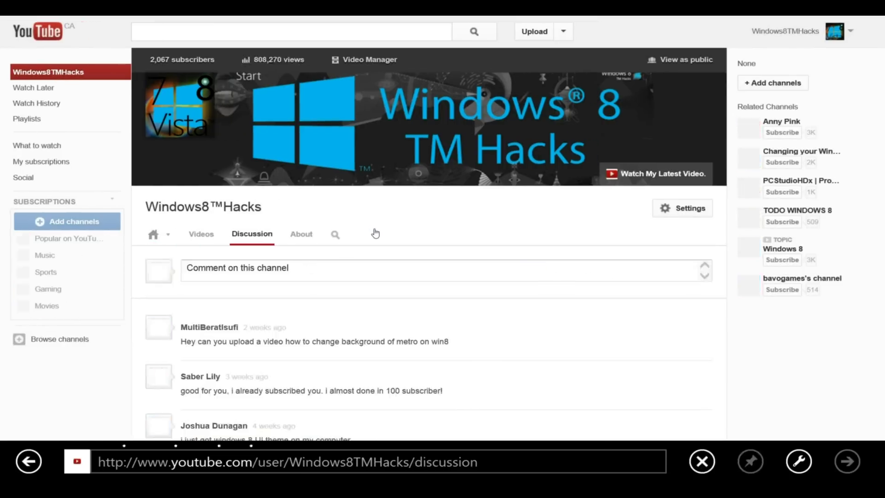